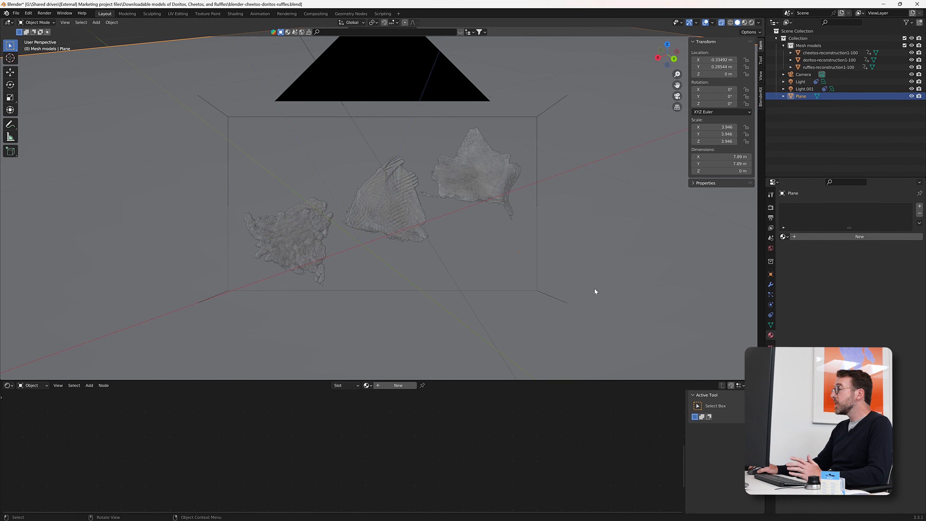
Switch the 3D viewport to Rendered shading to display the three snack models with their materials and lighting
middle_drag(600, 266, 573, 244)
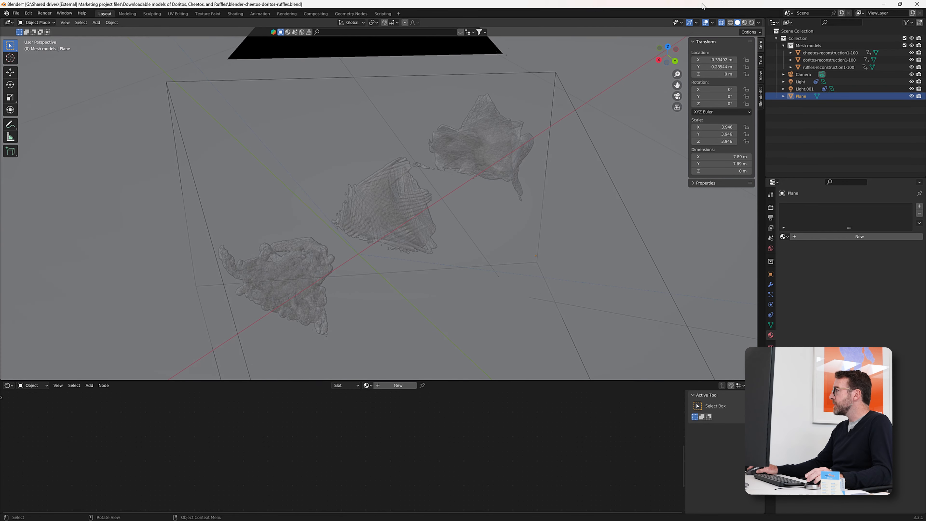
click(745, 22)
mouse_move(547, 211)
middle_down()
mouse_move(563, 180)
mouse_move(583, 225)
mouse_move(592, 212)
middle_up()
click(752, 23)
Select the Cheetos, Ruffles and Doritos meshes one after another to bring up their materials, finishing on the Cheetos mesh
click(295, 275)
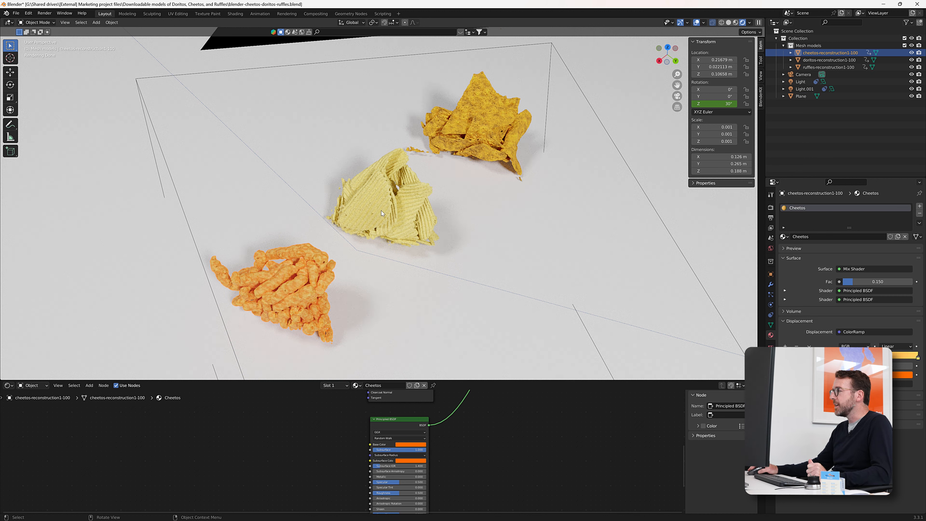
click(383, 191)
click(492, 116)
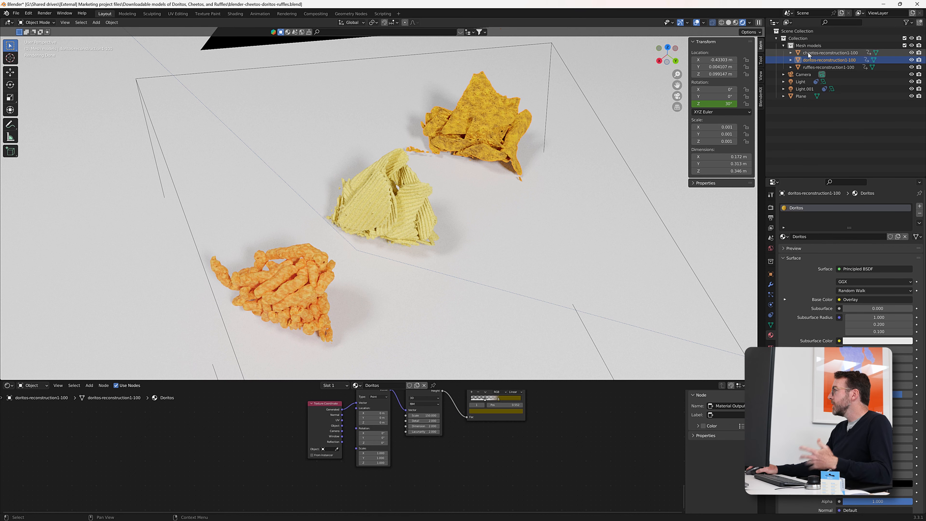
click(800, 53)
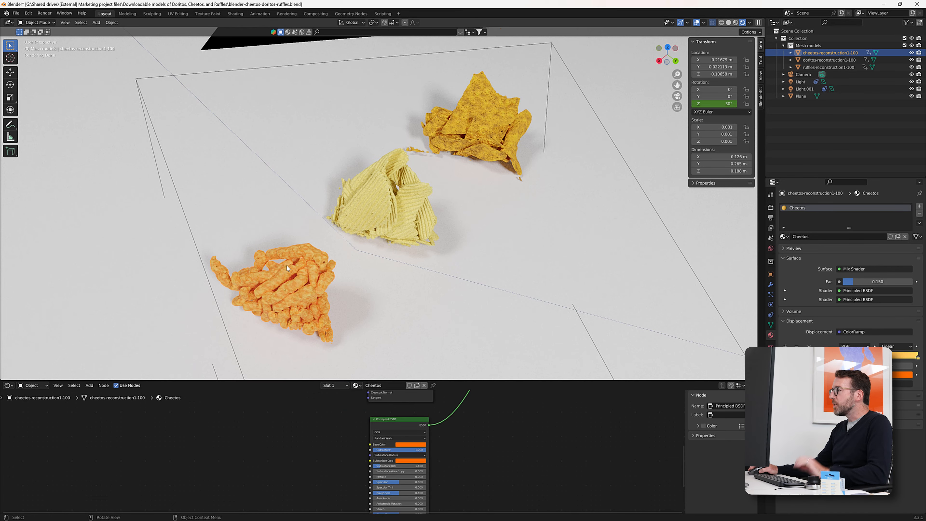
Examine the rendered surface of the Cheetos model up close from several angles
scroll(337, 270, up, 3)
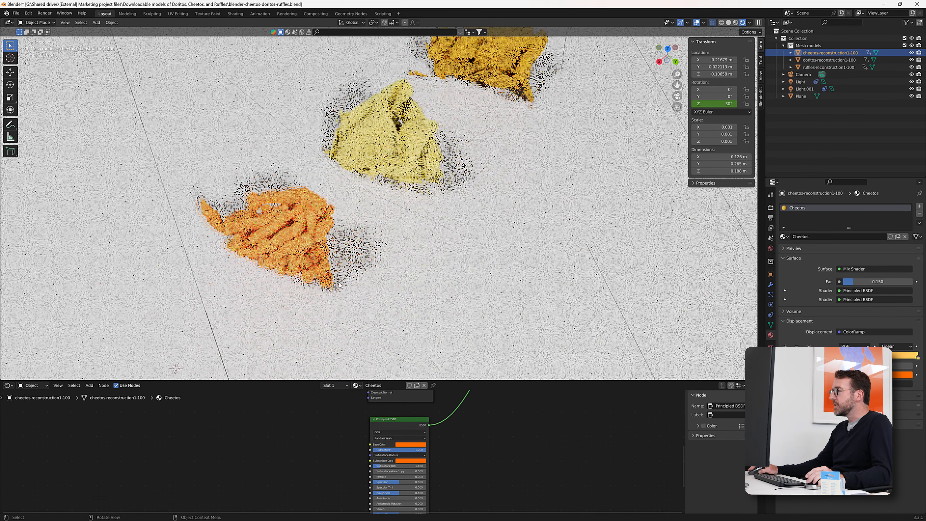
scroll(340, 285, up, 5)
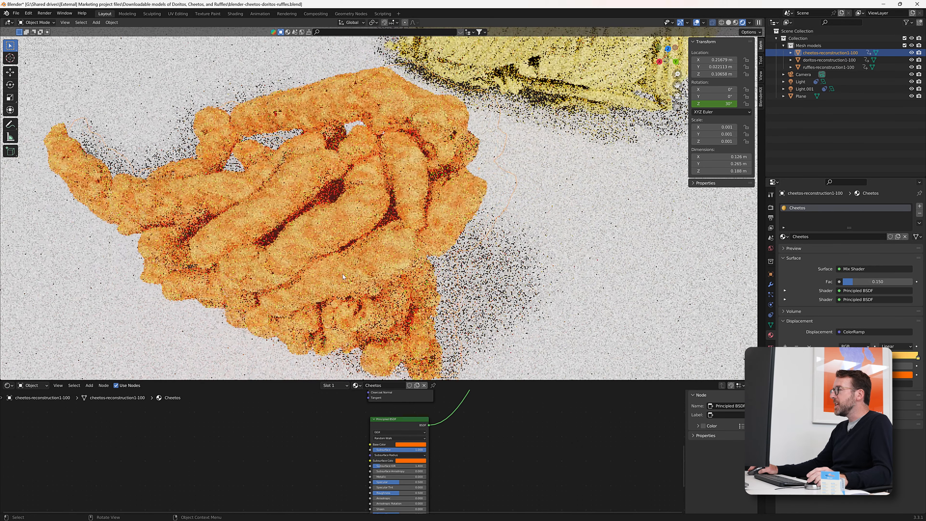
scroll(343, 274, up, 2)
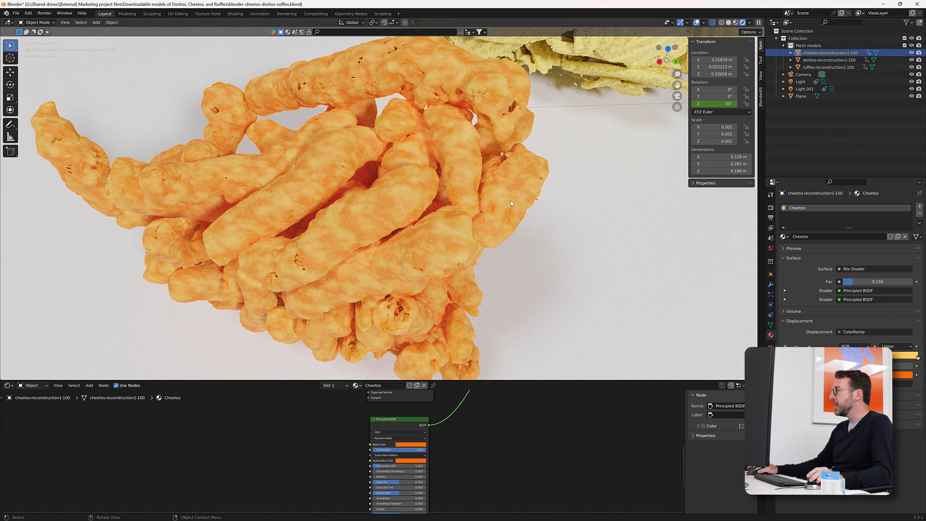
scroll(510, 201, down, 1)
shift+middle_drag(510, 201, 501, 188)
scroll(505, 196, up, 2)
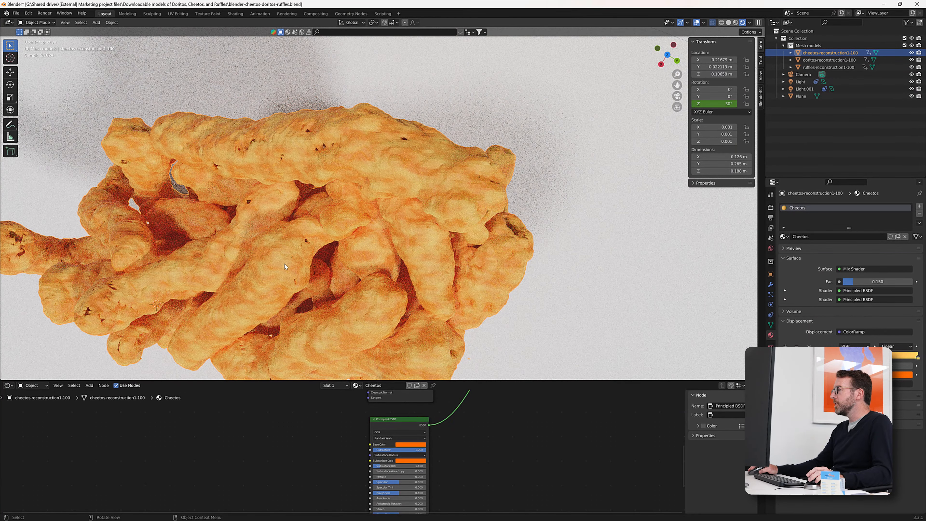
scroll(284, 263, down, 4)
middle_drag(282, 265, 282, 265)
Examine the rendered surface detail of the Ruffles and Doritos models up close
scroll(282, 265, up, 2)
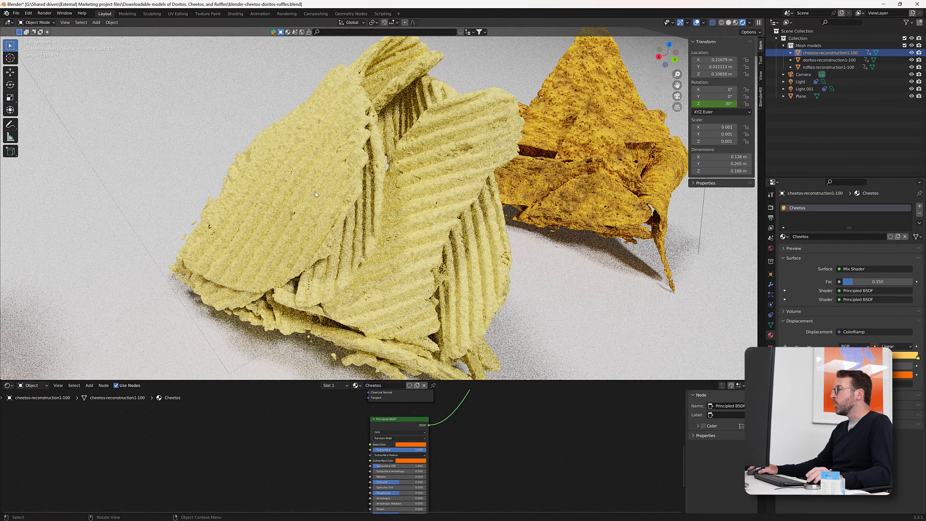
middle_drag(316, 194, 200, 175)
scroll(552, 134, up, 2)
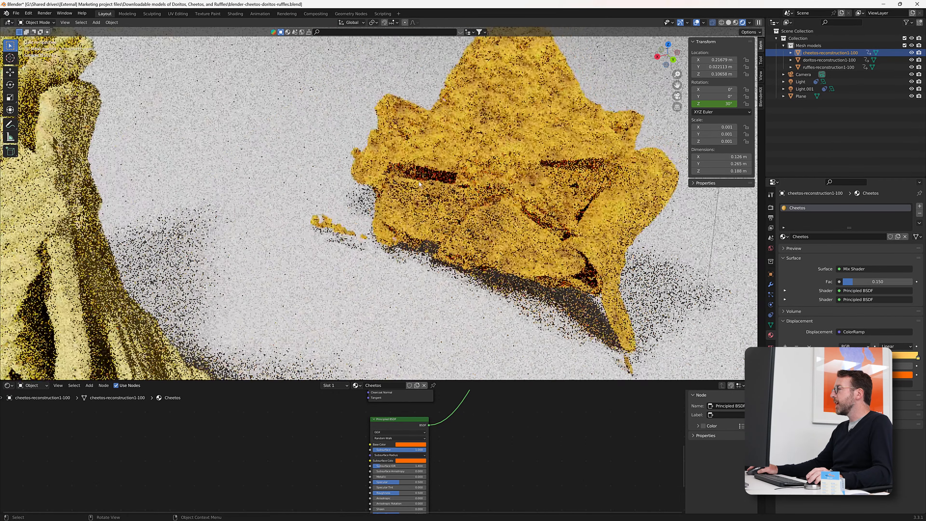
shift+middle_drag(552, 132, 446, 157)
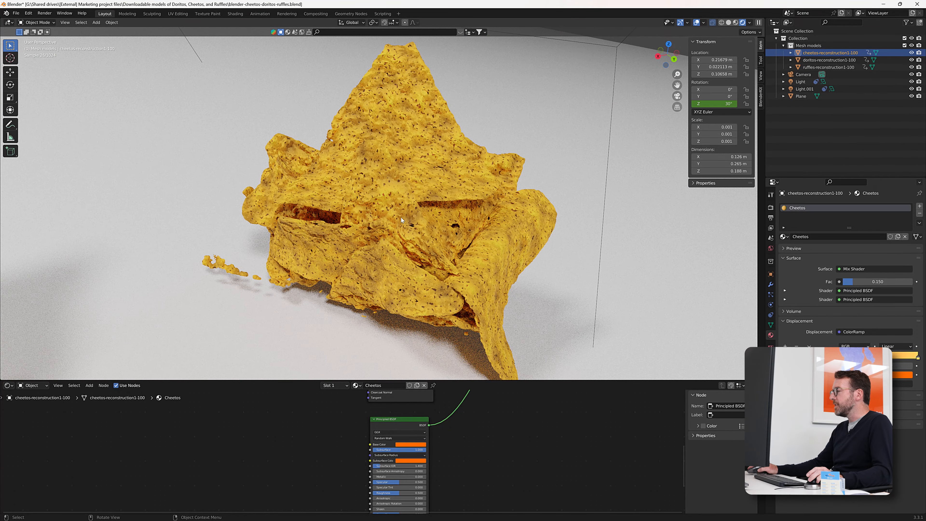
scroll(398, 217, down, 1)
scroll(398, 216, down, 2)
shift+middle_drag(397, 215, 638, 165)
middle_drag(401, 167, 395, 210)
Examine the Cheetos material's Noise Texture, ColorRamp and first Principled BSDF nodes and how they connect
scroll(285, 477, up, 8)
middle_drag(323, 465, 308, 512)
scroll(316, 443, down, 4)
middle_drag(316, 427, 301, 469)
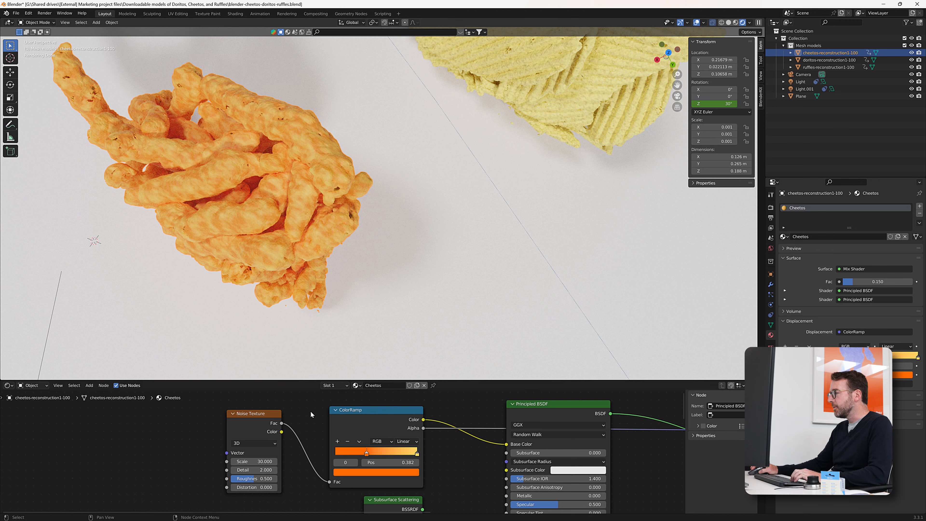
middle_drag(313, 415, 217, 413)
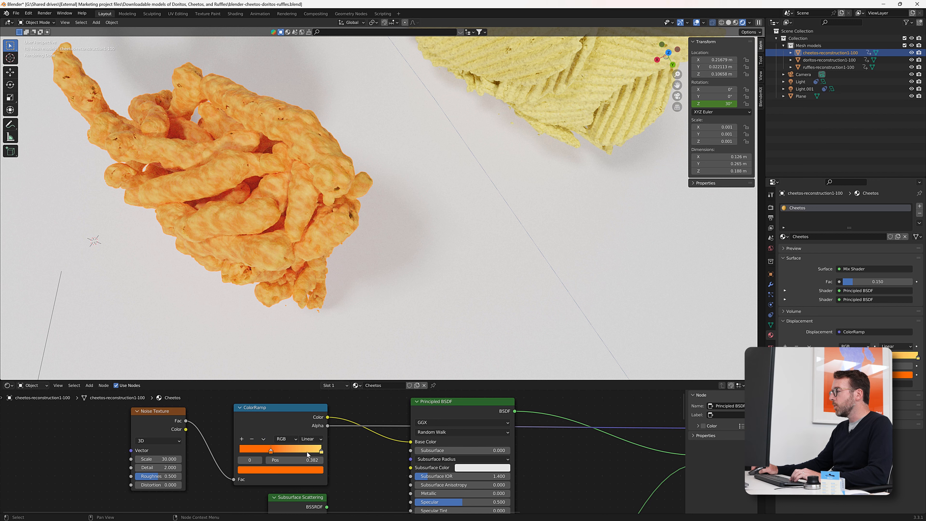
middle_drag(371, 464, 276, 456)
scroll(277, 456, down, 3)
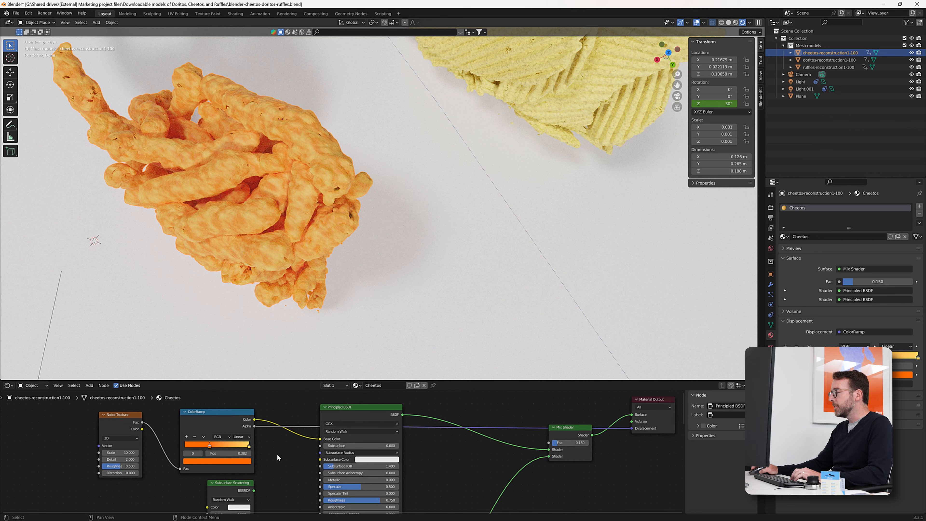
middle_drag(463, 458, 348, 453)
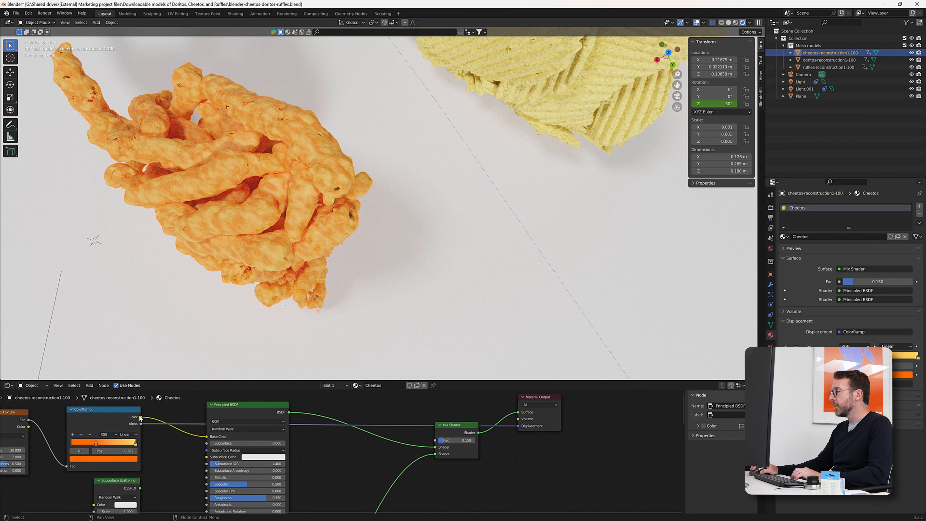
Inspect the Cheetos material's Mix Shader, its displacement link to Material Output and the second Principled BSDF node
middle_drag(537, 445, 525, 458)
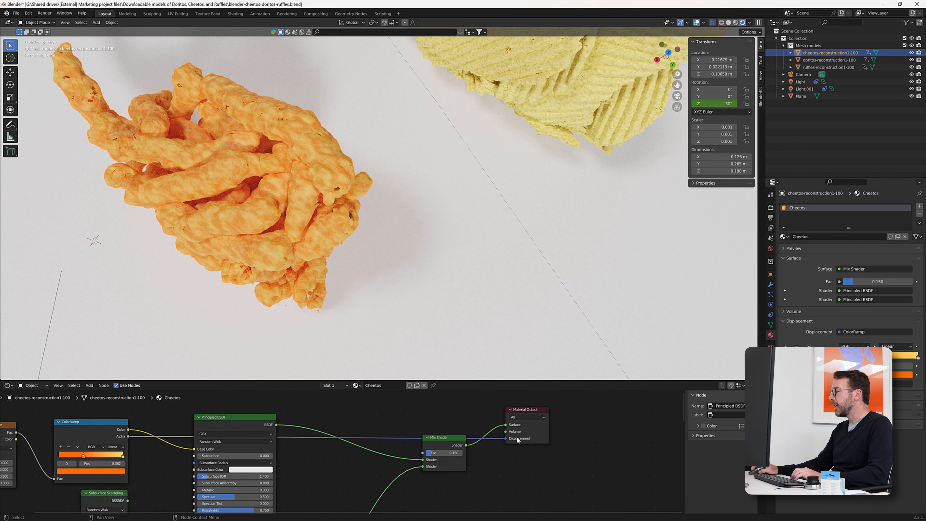
middle_drag(505, 473, 545, 423)
scroll(541, 474, down, 3)
middle_drag(497, 484, 501, 443)
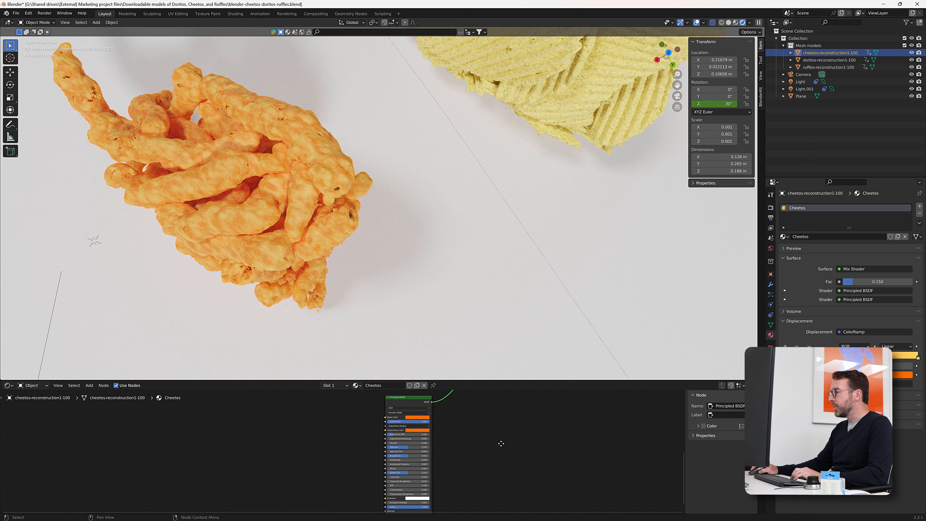
middle_drag(527, 415, 492, 451)
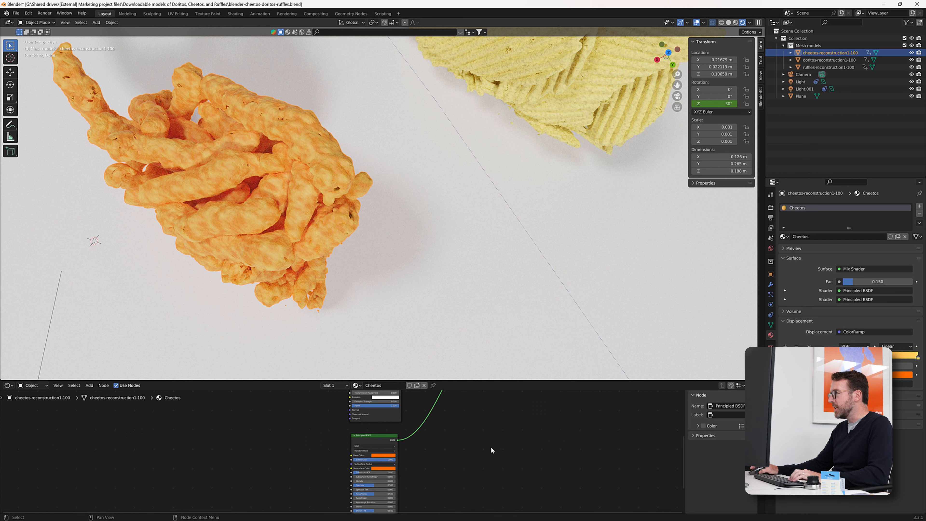
middle_drag(504, 414, 493, 453)
Select the Ruffles model and examine its material nodes from Noise Texture through ColorRamp to Principled BSDF
click(587, 87)
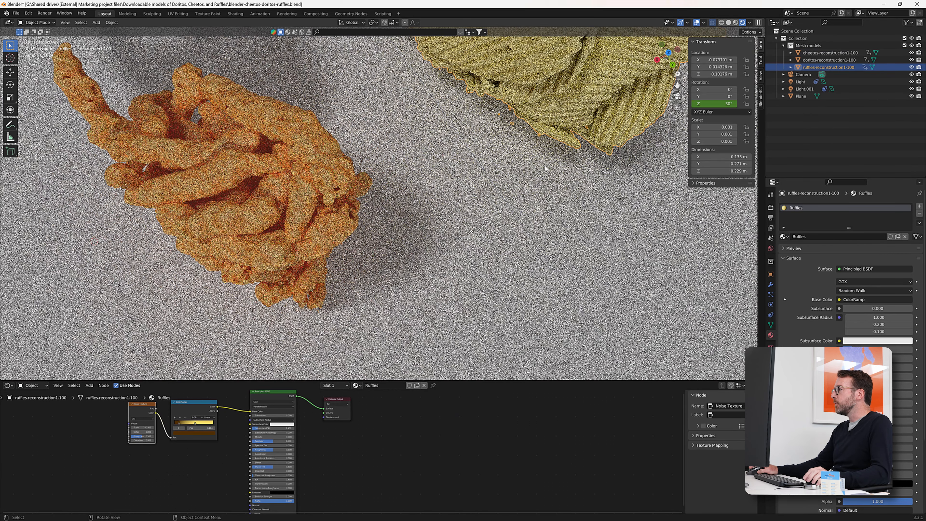
shift+middle_drag(545, 165, 421, 230)
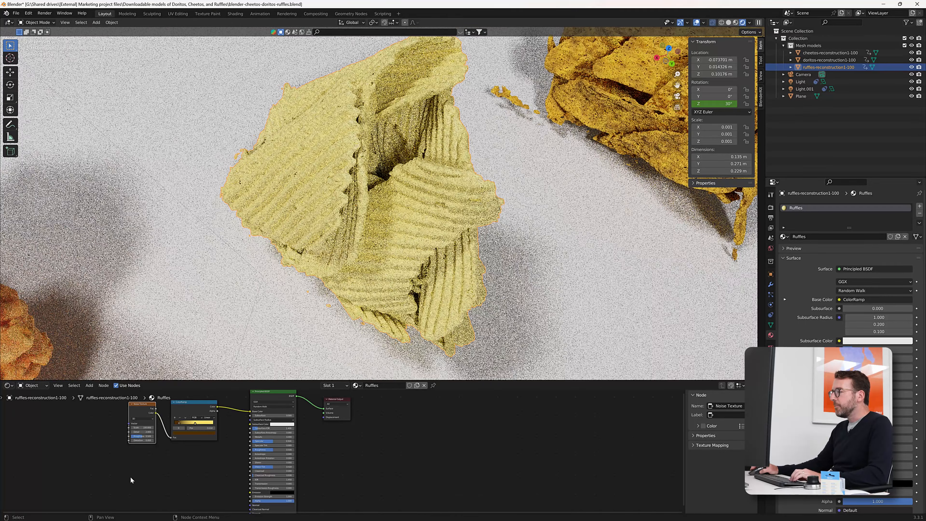
scroll(130, 476, up, 2)
middle_drag(133, 473, 195, 506)
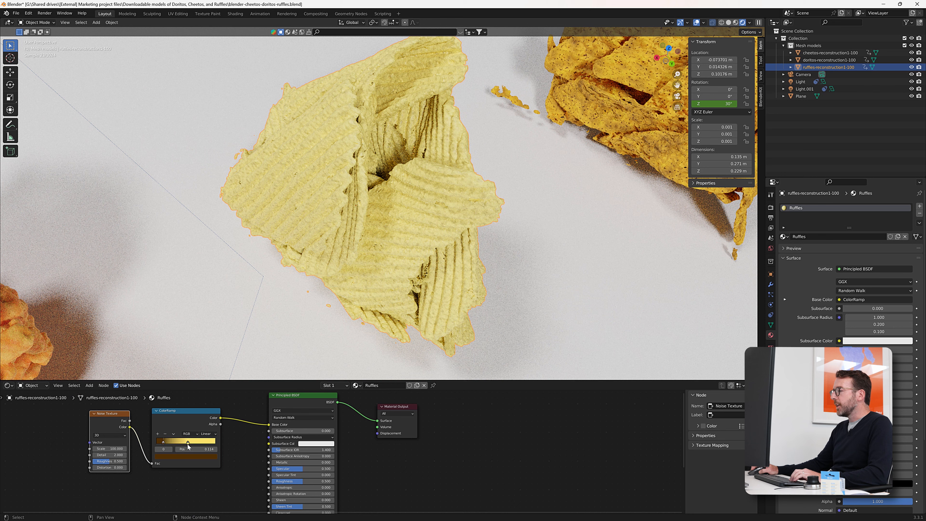
scroll(247, 464, down, 3)
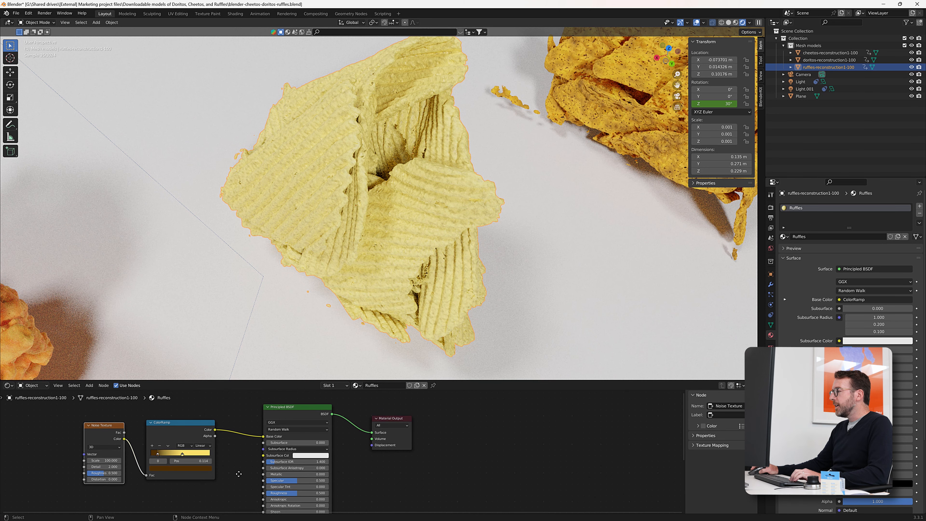
scroll(240, 469, down, 2)
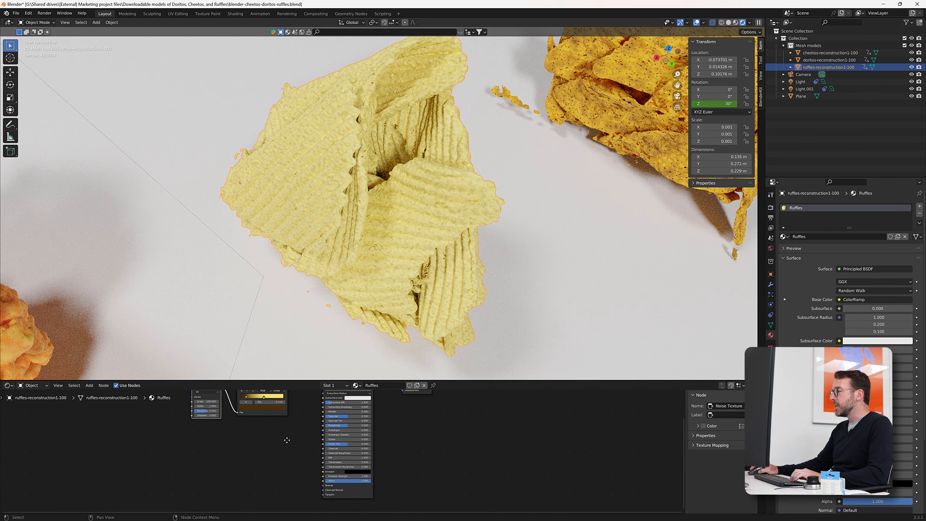
middle_drag(291, 465, 282, 476)
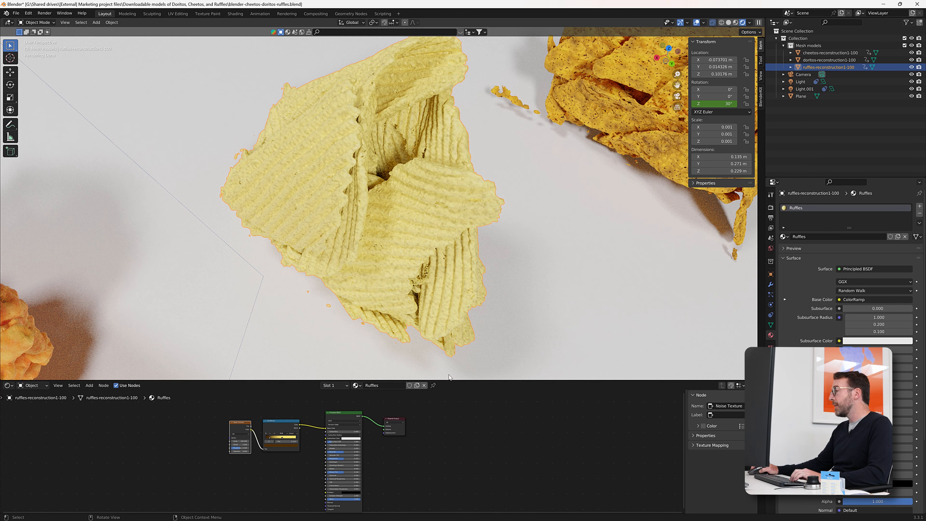
Select the Doritos model and examine its Noise Texture branch and its Musgrave Texture and ColorRamp nodes
click(531, 245)
middle_drag(325, 450, 426, 440)
scroll(378, 484, up, 5)
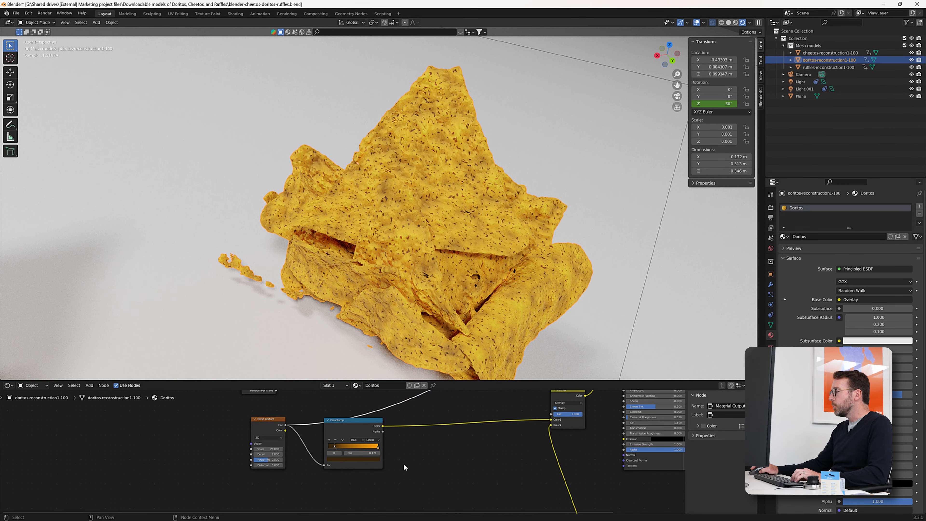
middle_drag(434, 446, 388, 414)
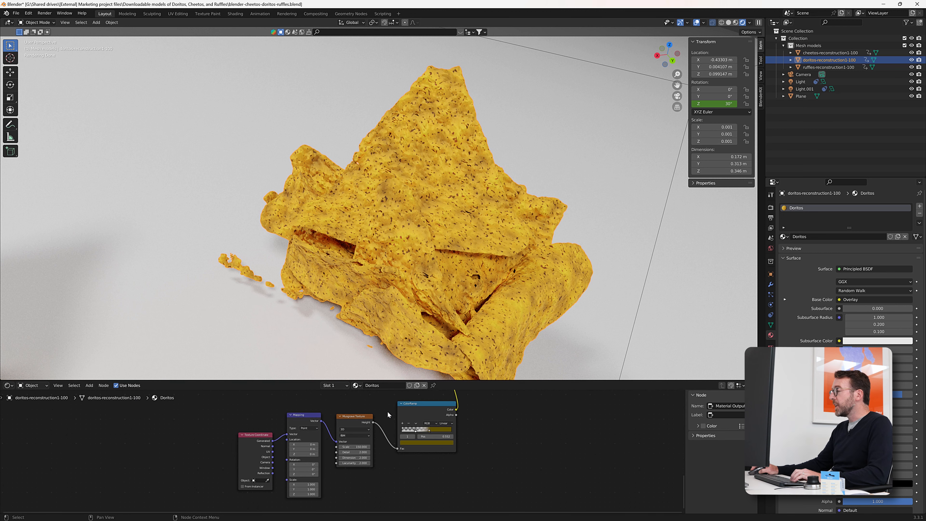
scroll(388, 407, up, 3)
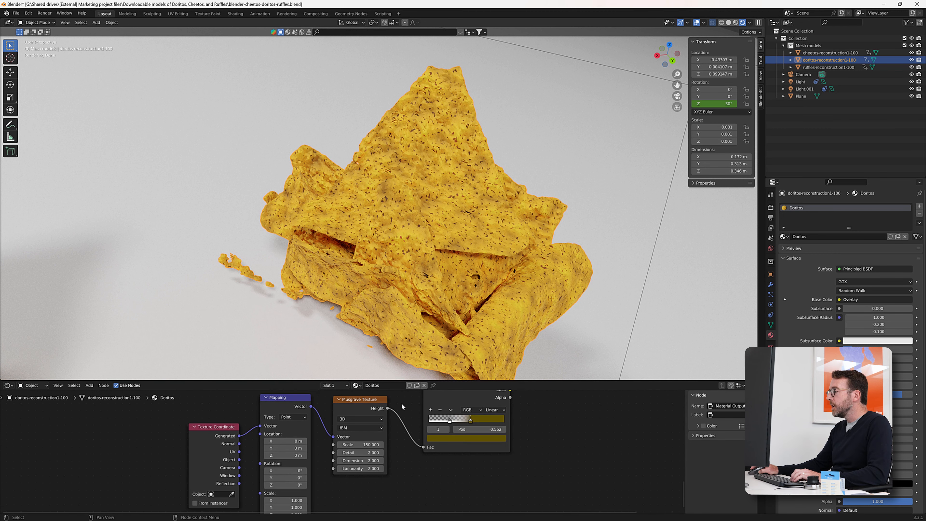
scroll(391, 418, down, 5)
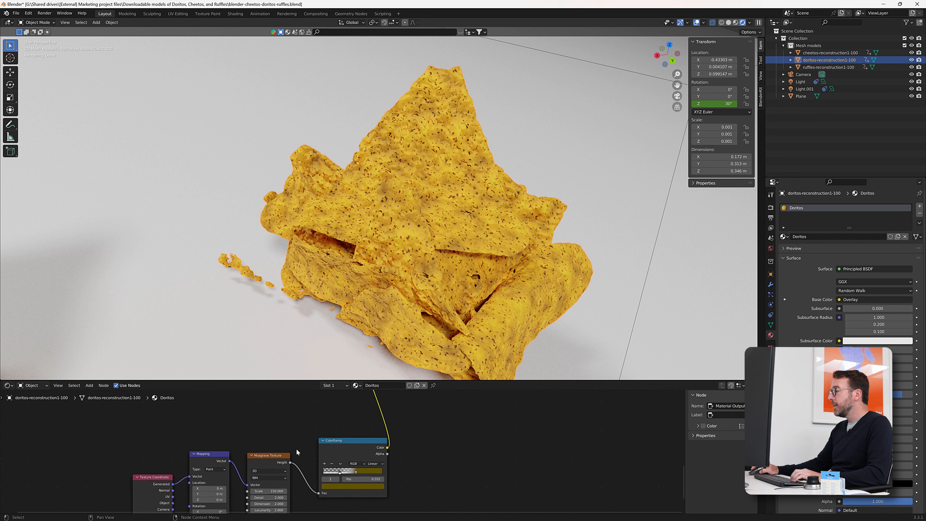
Follow the Doritos node links through the Overlay mix and Principled BSDF to the Material Output's displacement
mouse_move(302, 430)
middle_down()
mouse_move(260, 478)
mouse_move(219, 500)
mouse_move(206, 438)
mouse_move(265, 425)
mouse_move(268, 440)
mouse_move(231, 479)
middle_up()
middle_drag(252, 426, 226, 480)
middle_drag(294, 454, 257, 518)
middle_drag(352, 422, 340, 459)
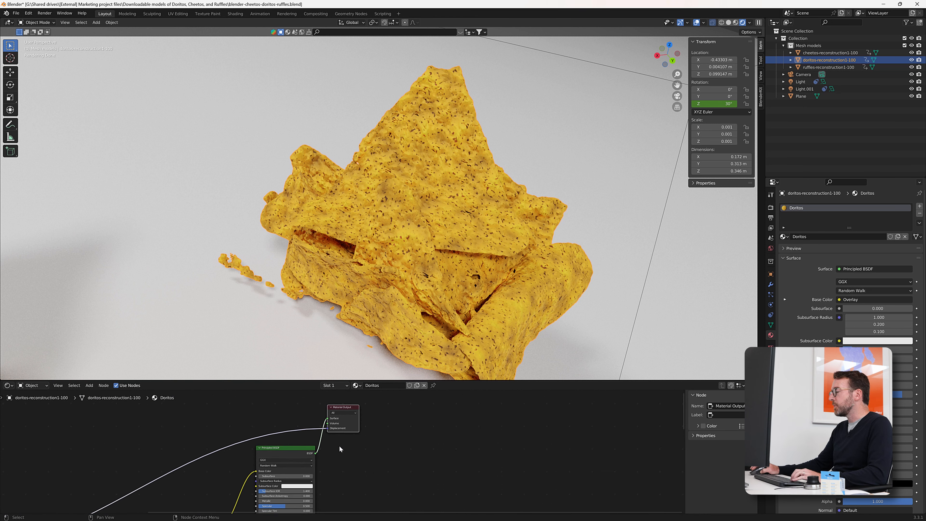
scroll(239, 159, down, 5)
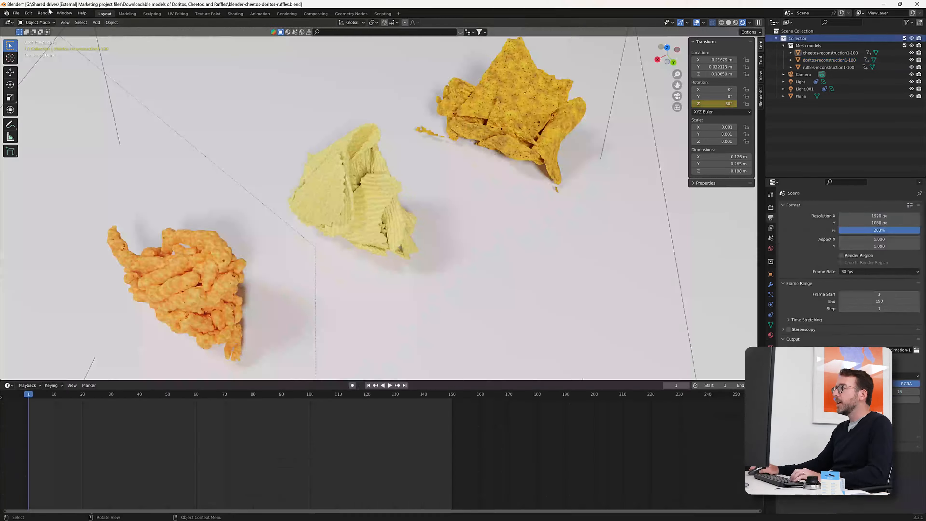
Render a still image of the scene, and leave the camera view
click(44, 13)
click(45, 20)
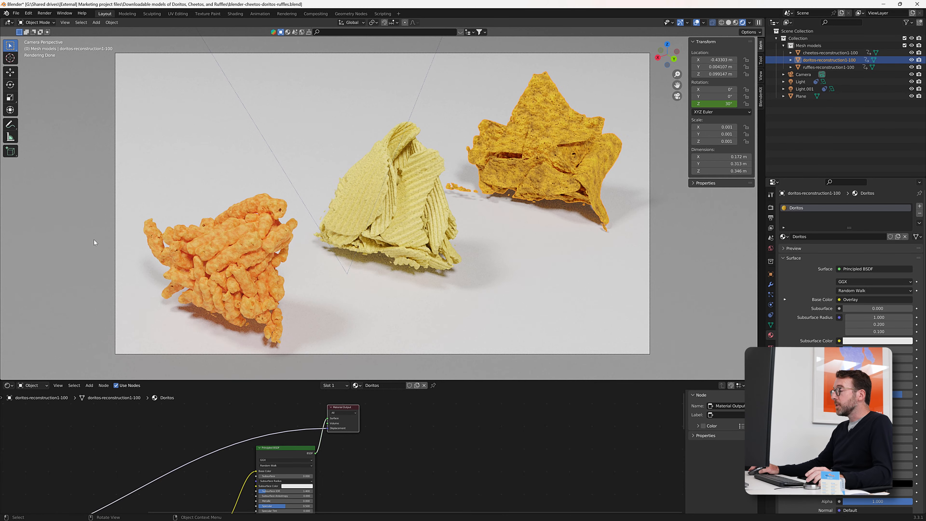
middle_drag(93, 240, 93, 239)
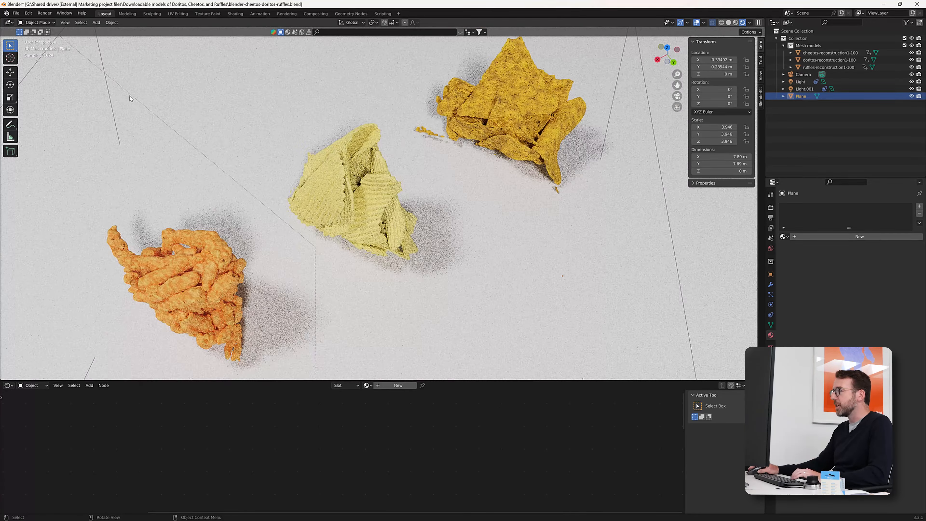
Replace the Shader Editor with the Timeline and show the Cheetos model's rotation keyframes at frame 1
click(8, 386)
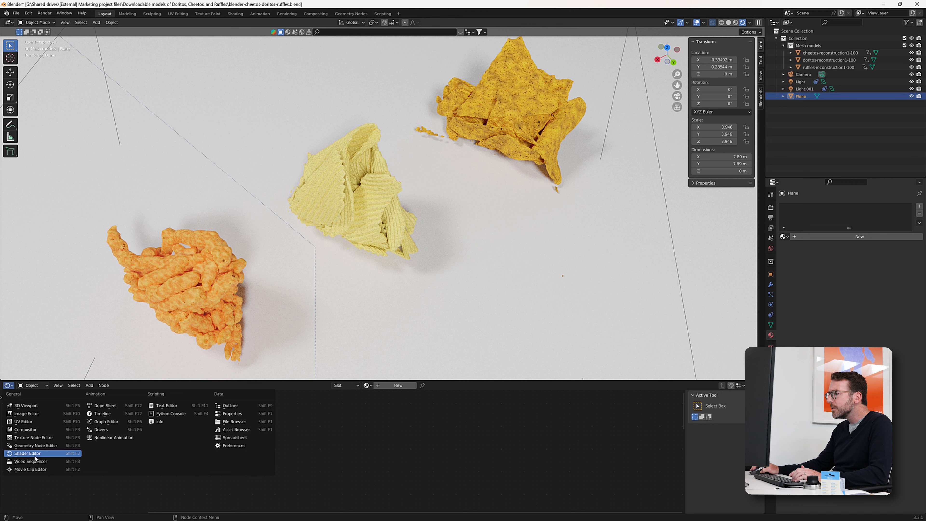
click(95, 413)
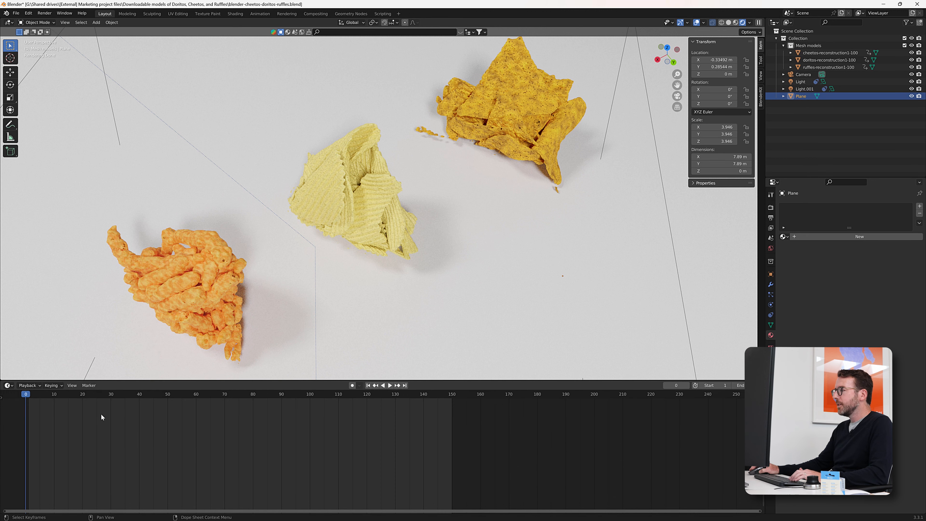
click(191, 292)
key(Right)
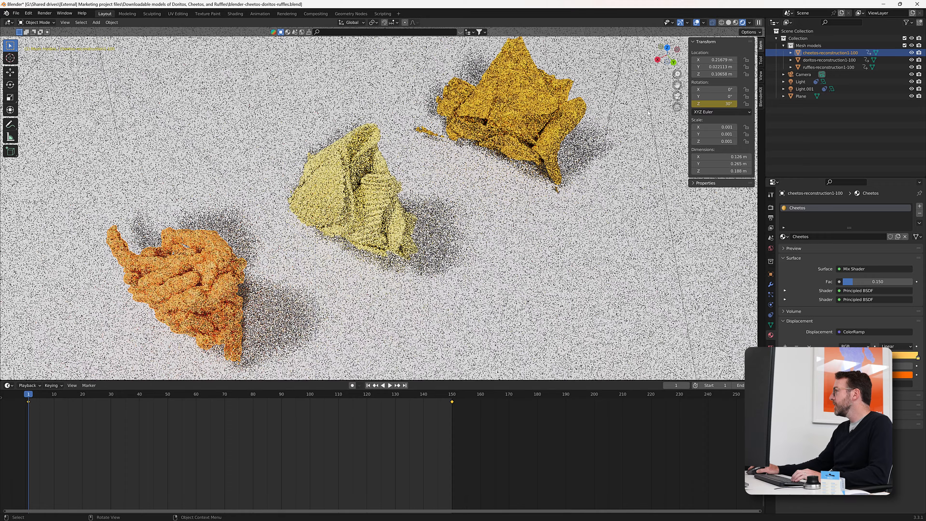
Scrub the Cheetos rotation animation to frame 150 and back to the start, and play it
drag(62, 394, 452, 394)
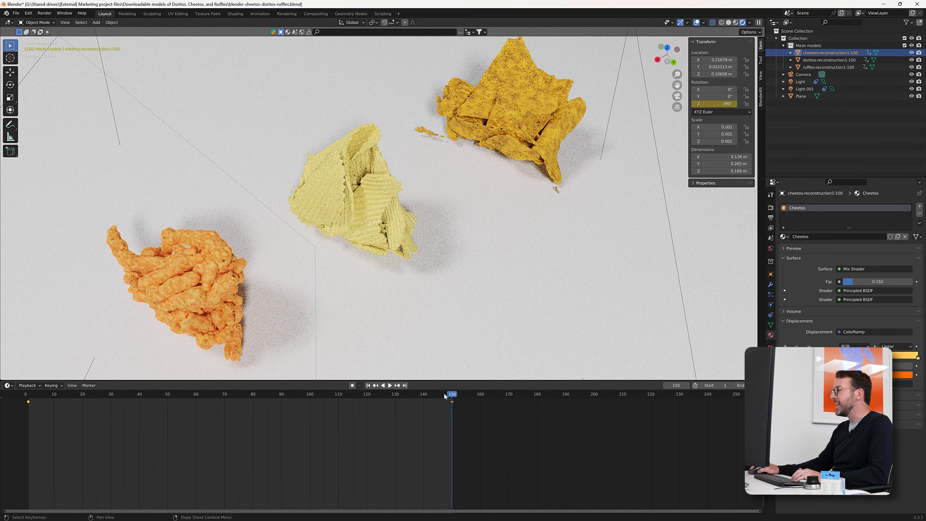
drag(453, 394, 219, 399)
drag(65, 401, 29, 398)
key(space)
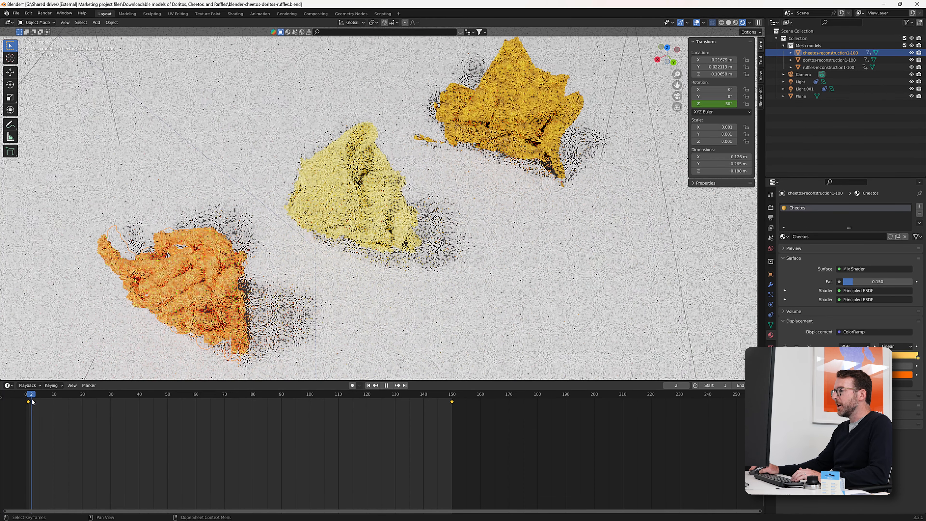